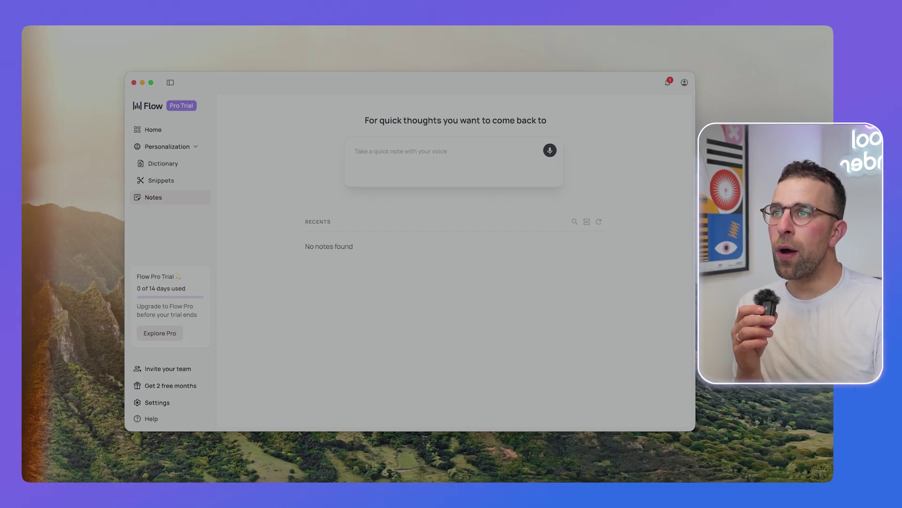
Step: Dictate the quick note 'Use the recording and I could hold down the', save it to Recents, and open it
left_click(549, 151)
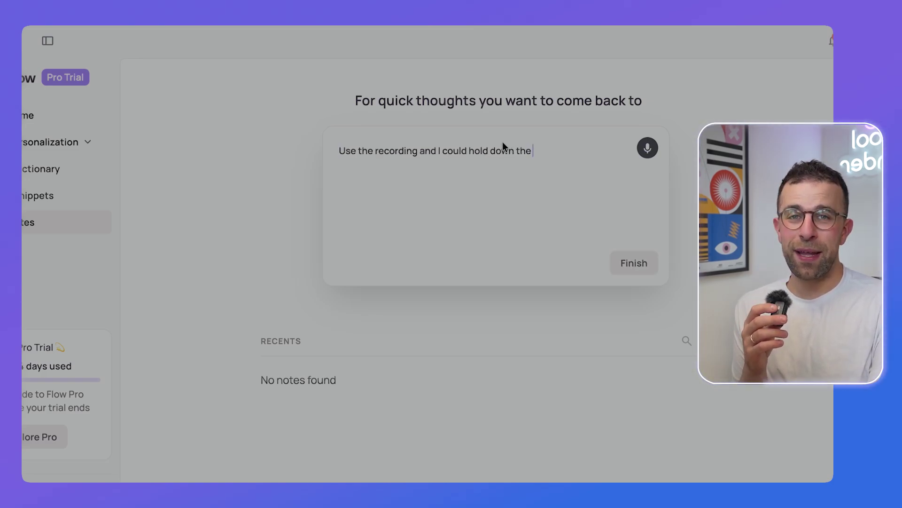
left_click(637, 273)
left_click(330, 311)
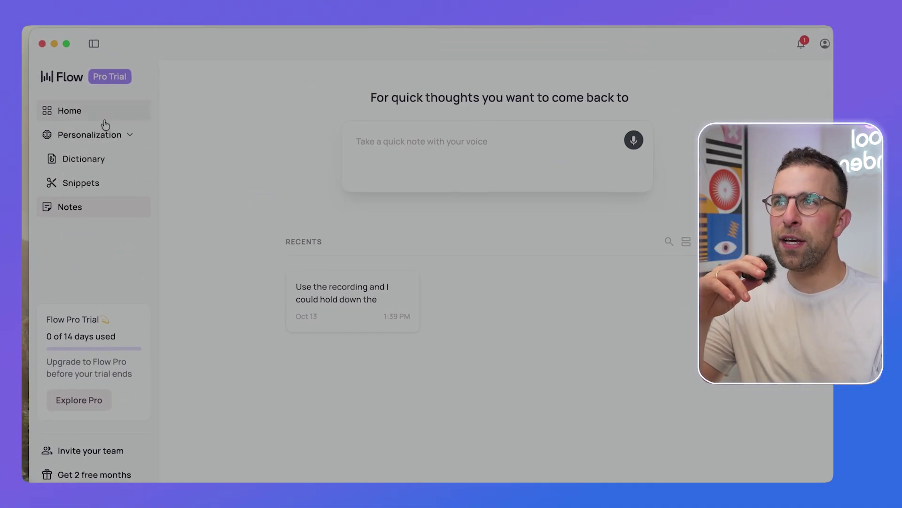
left_click(104, 120)
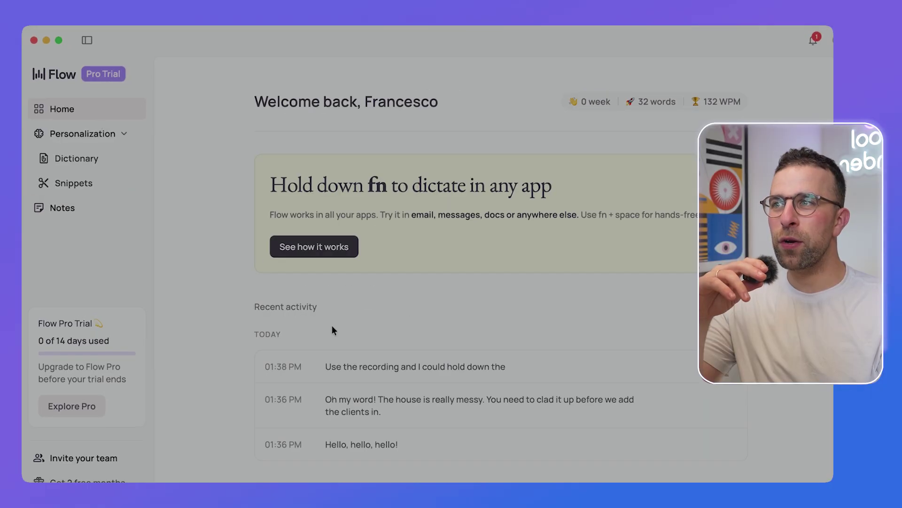
left_click(707, 107)
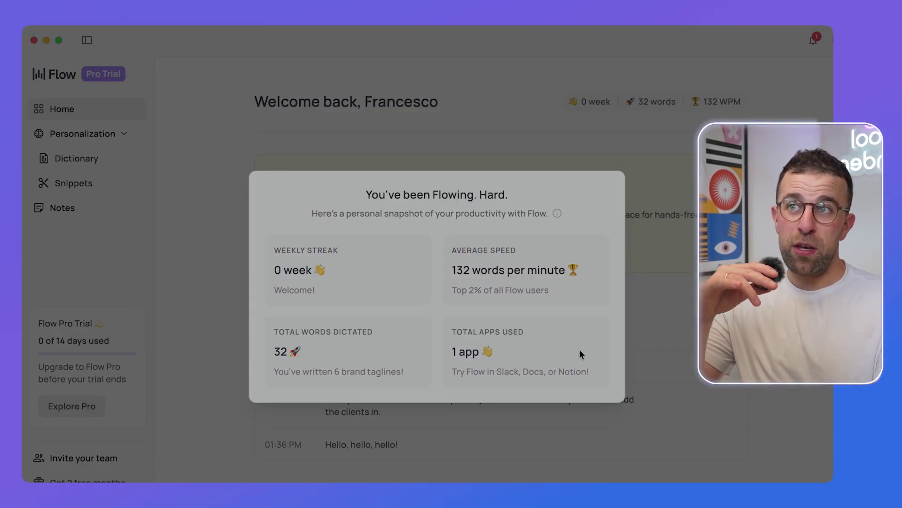
left_click(668, 255)
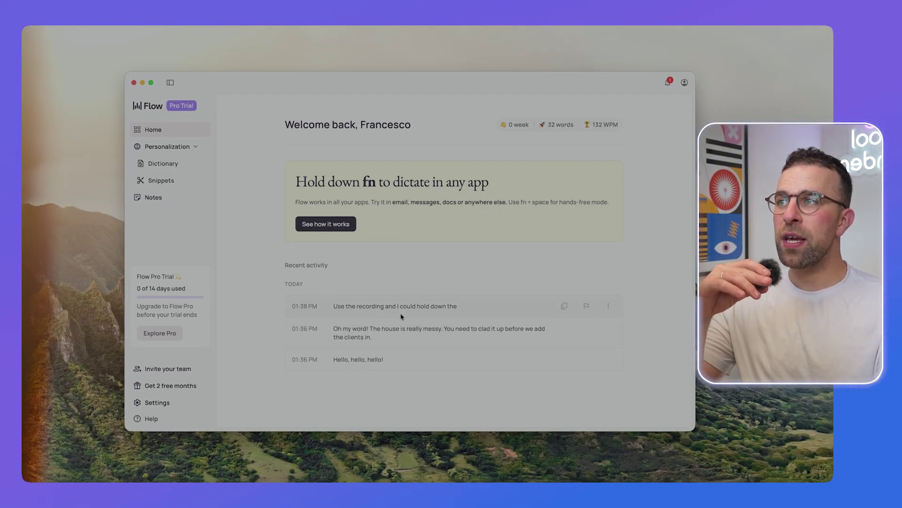
left_click(155, 403)
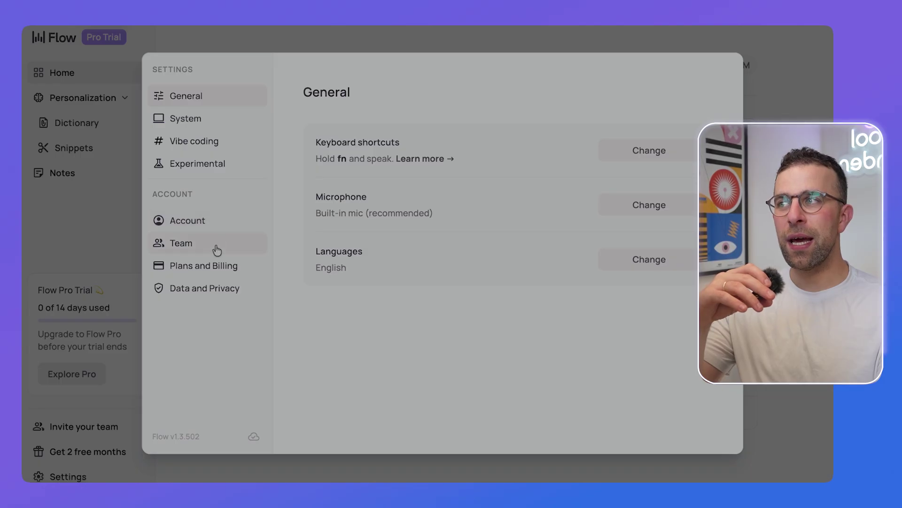
left_click(216, 292)
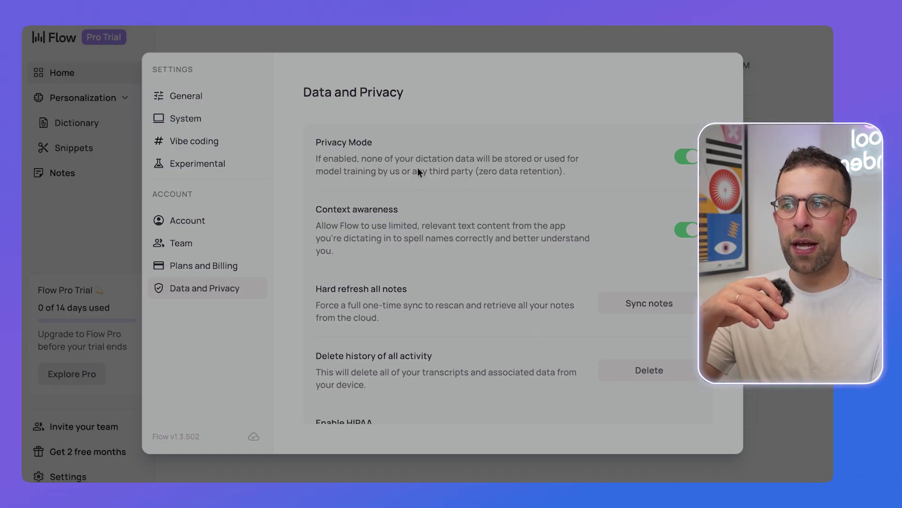
scroll(448, 289, "down", 4)
scroll(448, 289, "up", 4)
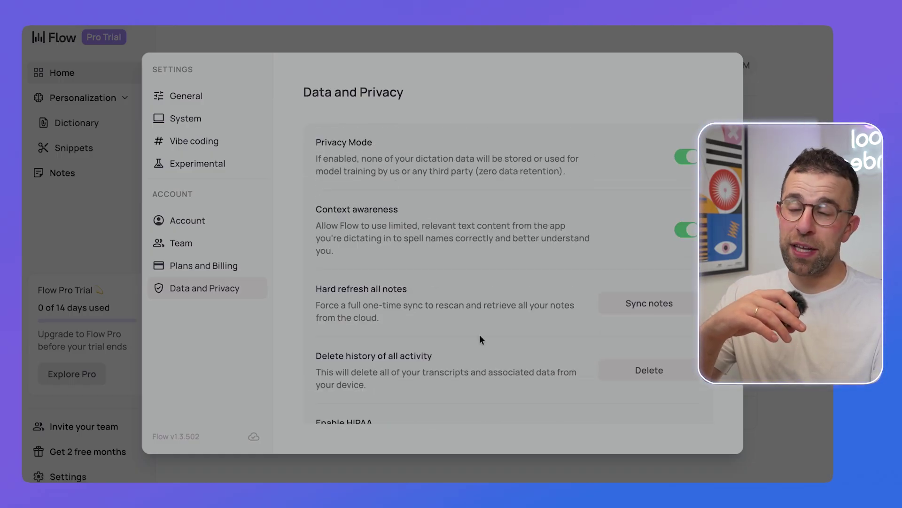
scroll(480, 336, "down", 3)
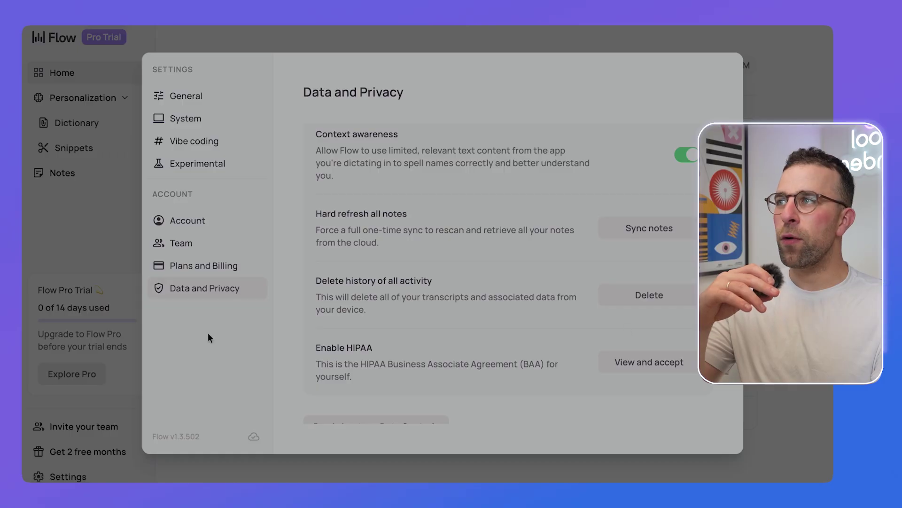
left_click(207, 223)
left_click(215, 170)
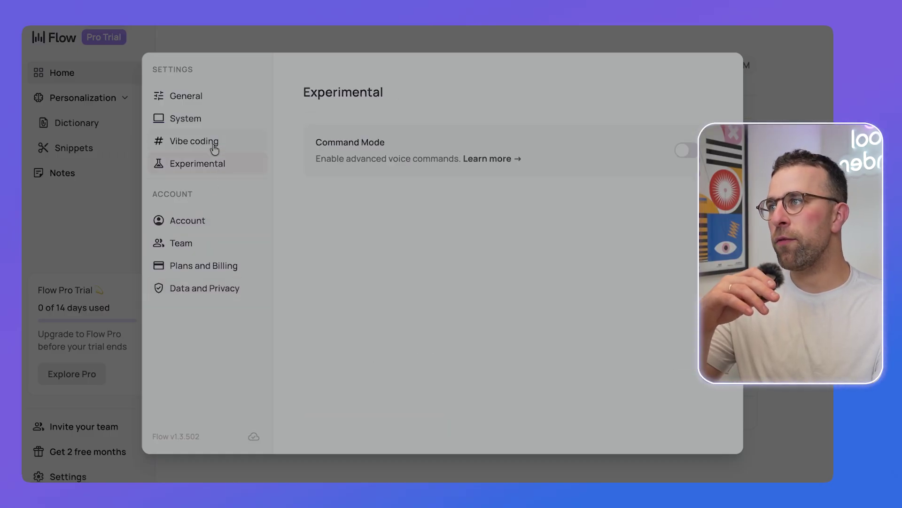
left_click(215, 145)
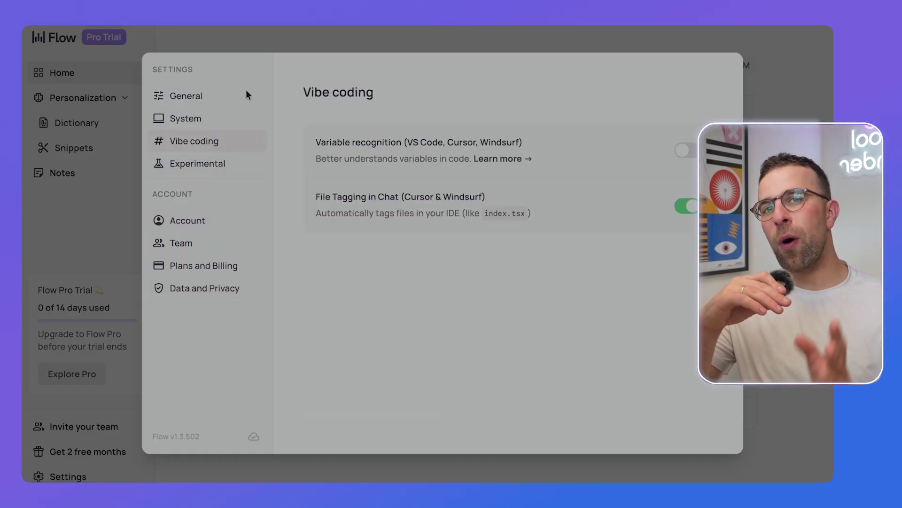
left_click(197, 124)
left_click(89, 165)
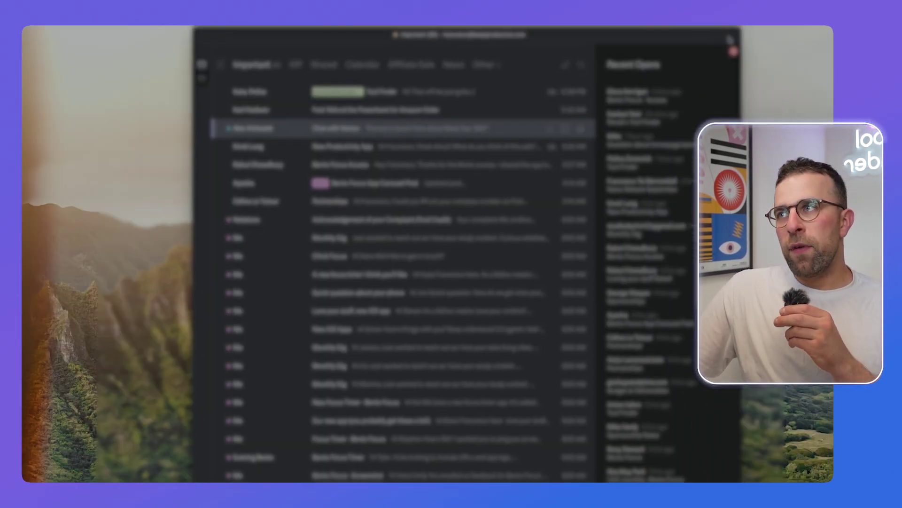
Step: Enlarge the mail window, address the draft to the 'cf' contact, and set the subject 'The new Bento Focus App'
left_click_drag(740, 30, 820, 98)
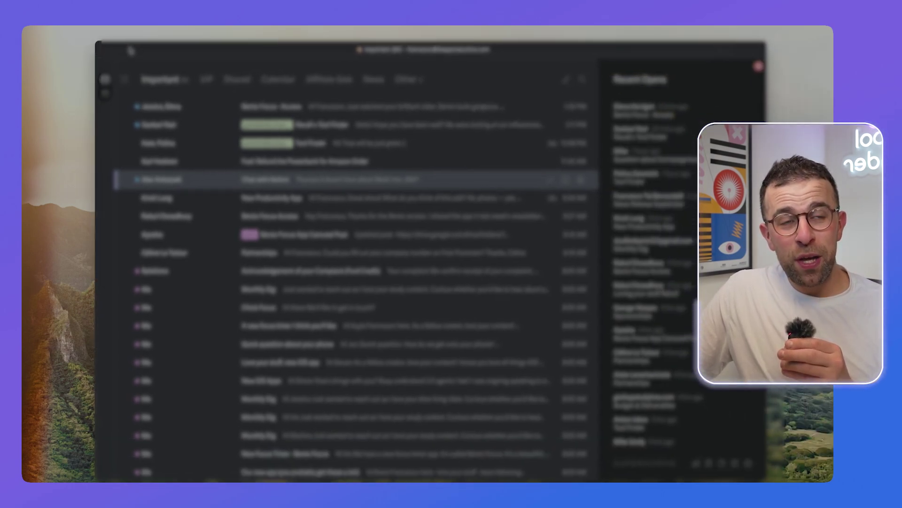
type("c")
type("f")
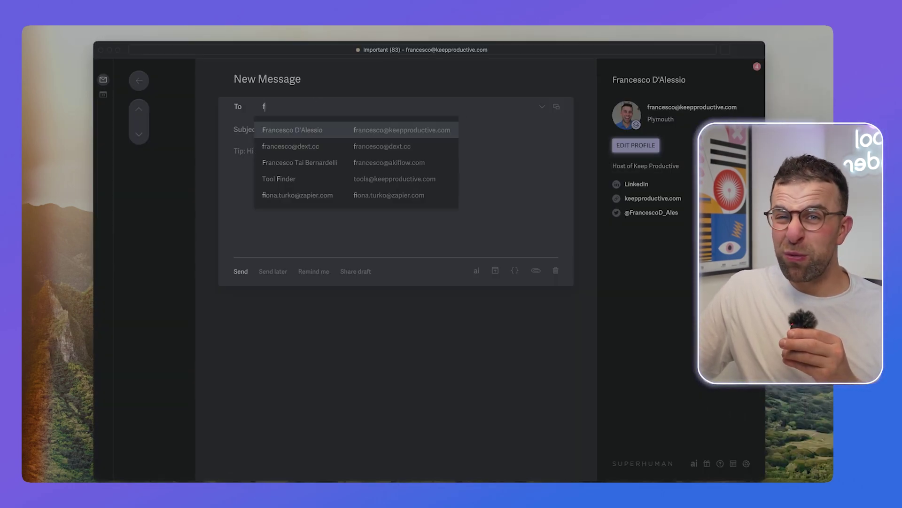
key("Return")
left_click(288, 158)
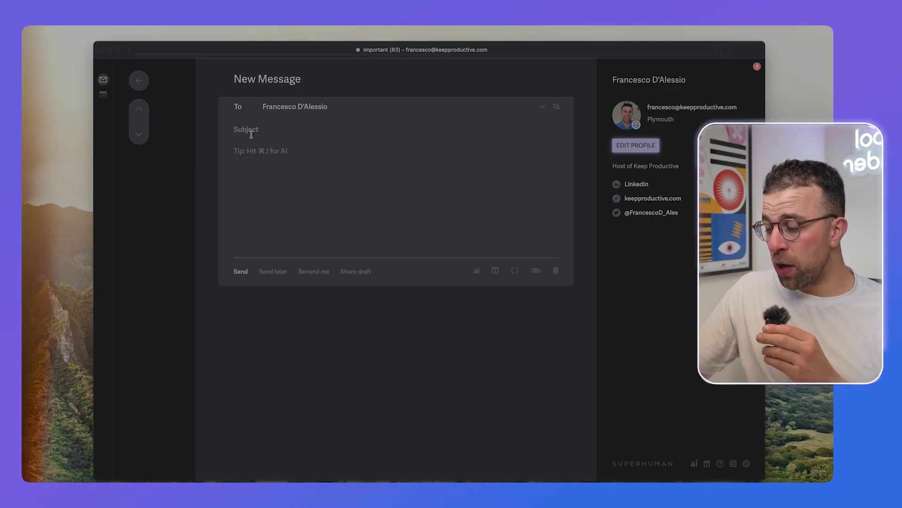
type("The new Bento")
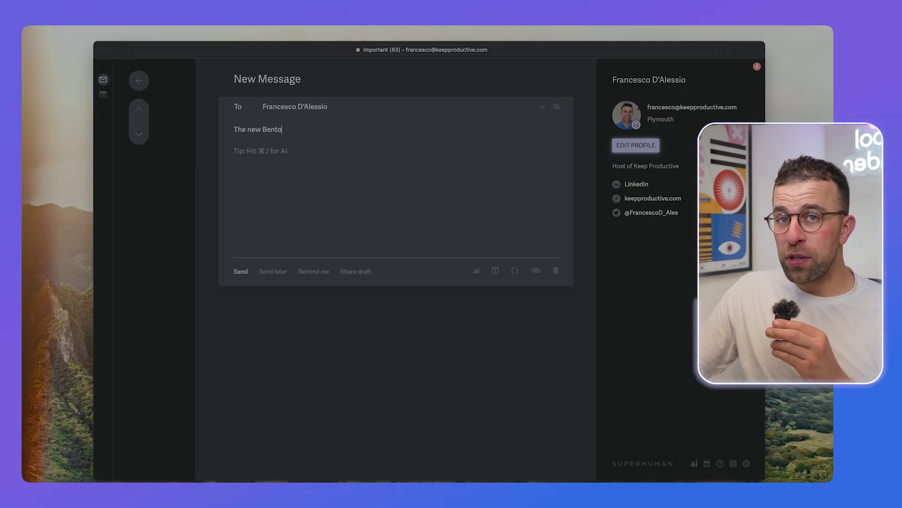
type(" Focus App")
Step: In the message body, dictate 'Like personal email.' with an email address on the next line
left_click(251, 148)
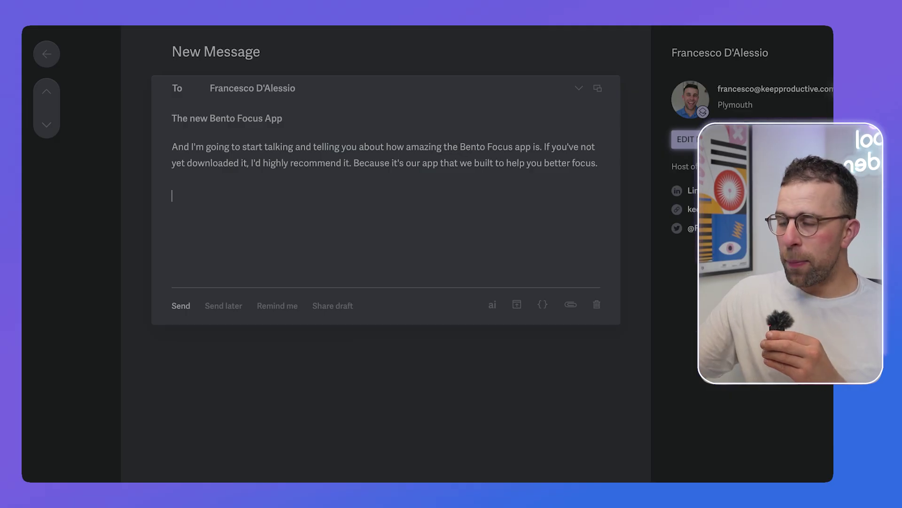
type("Like personal email.")
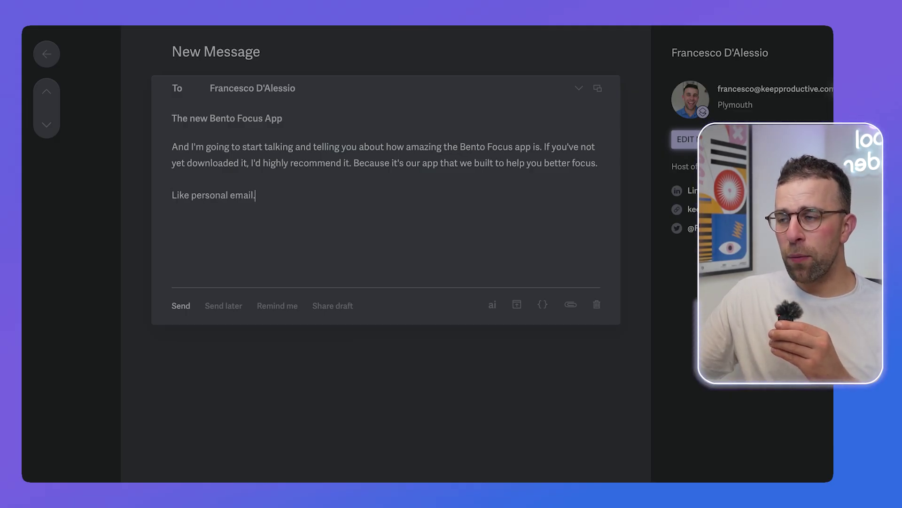
key("Return")
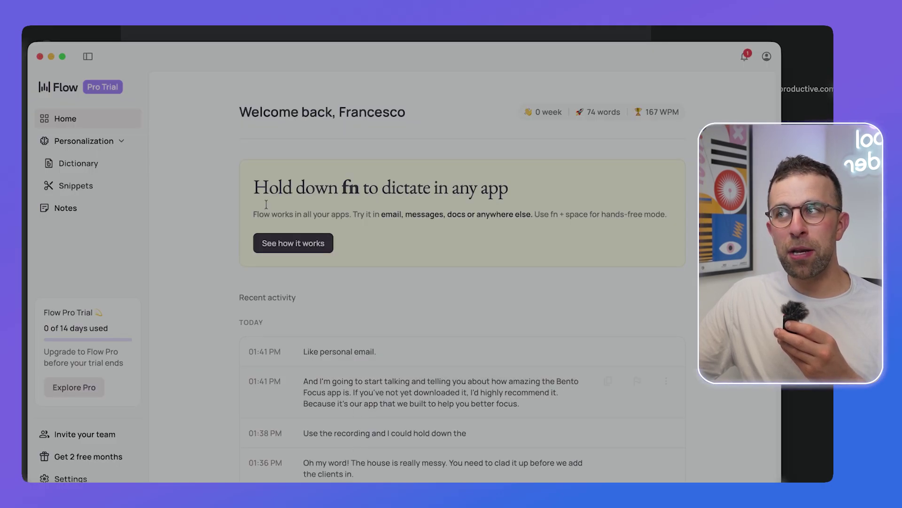
Step: Replace the line 'Like personal email.' with 'Bento Focus (iOS)', then show Flow's Dictionary page
left_click(159, 181)
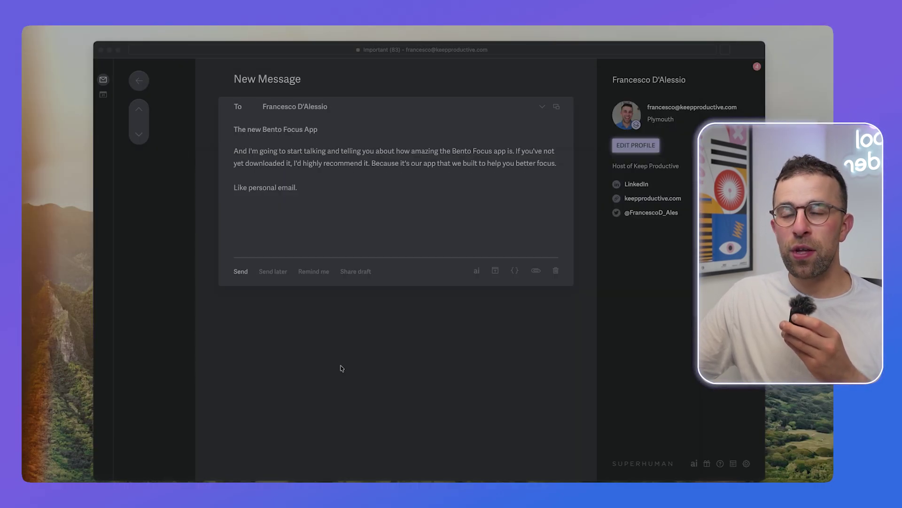
triple_click(324, 189)
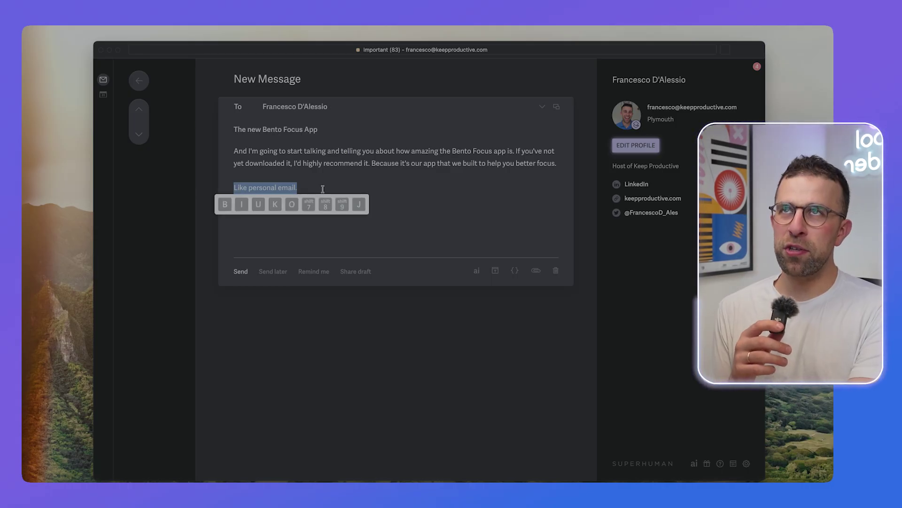
type("Bento Focus (iOS)")
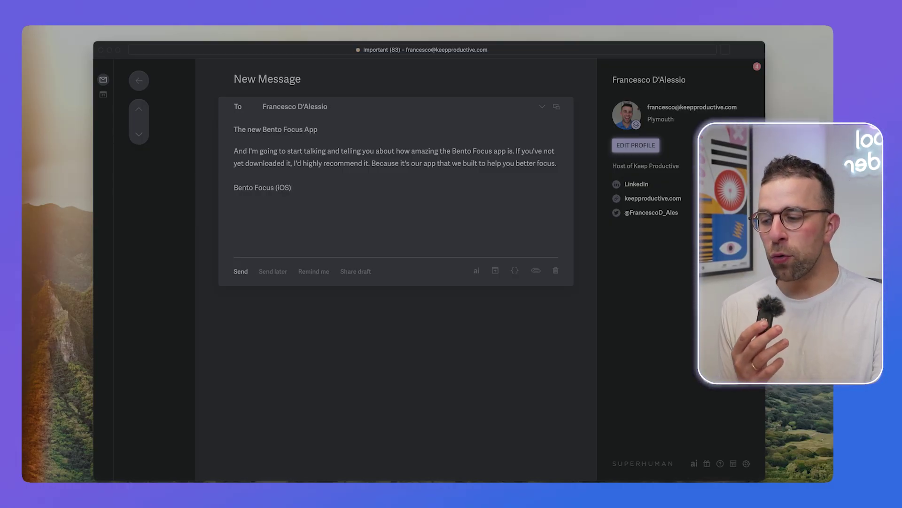
key("super+Tab")
left_click(191, 163)
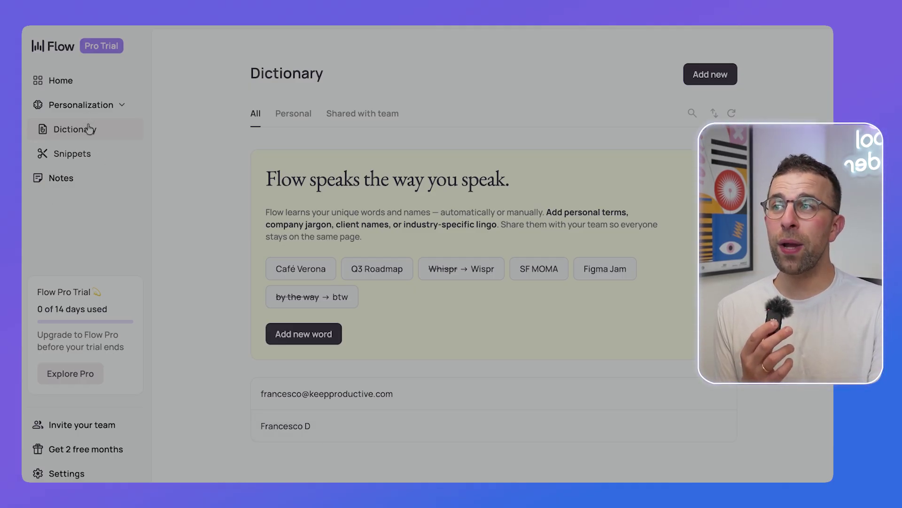
Step: Look over the Notes page, then return to Home showing 90 words and 153 WPM
left_click(90, 179)
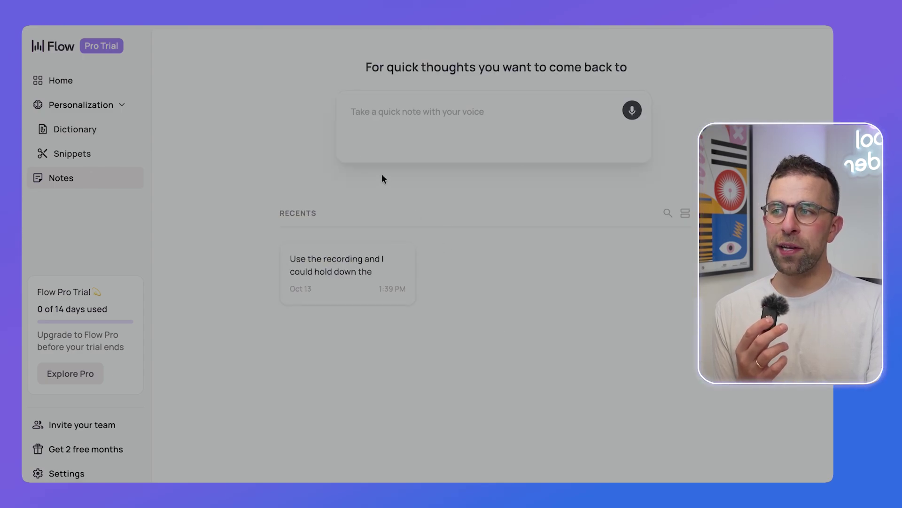
left_click(106, 85)
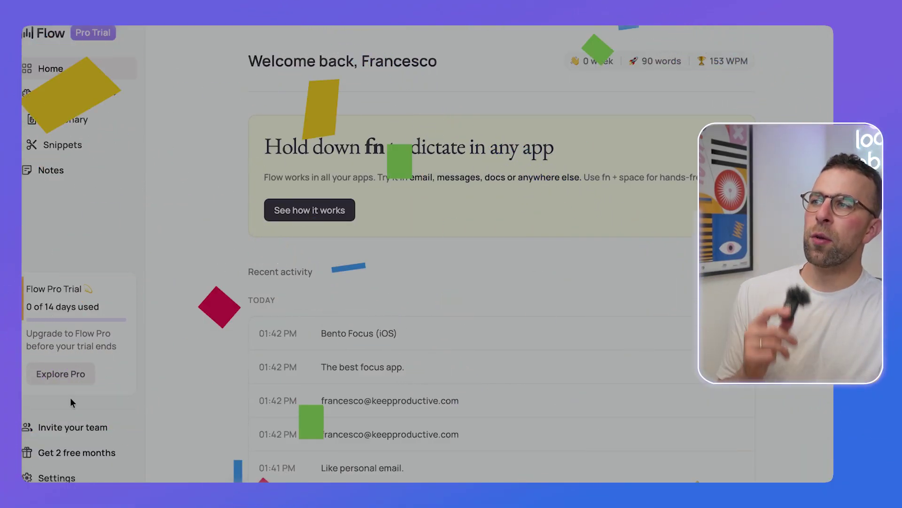
Step: Open Plans and Billing and highlight the Basic plan's '2,000 words per week' limit
left_click(63, 374)
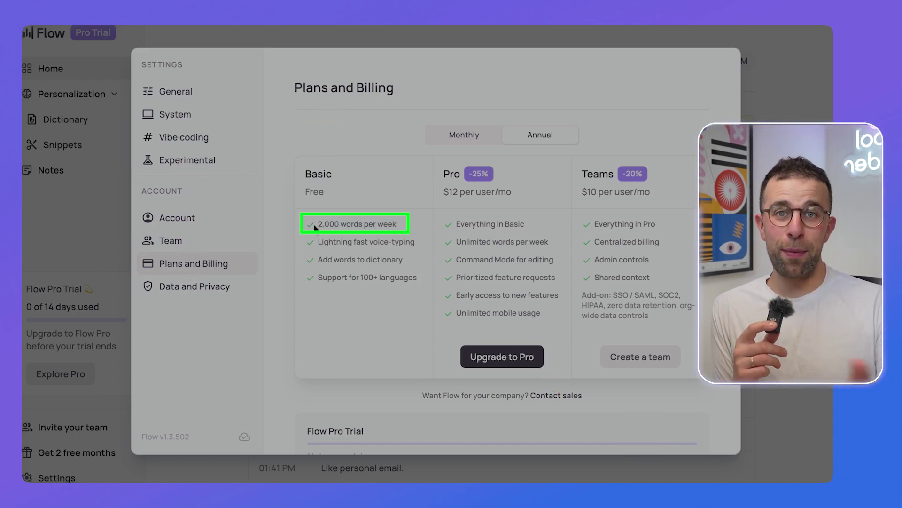
triple_click(402, 227)
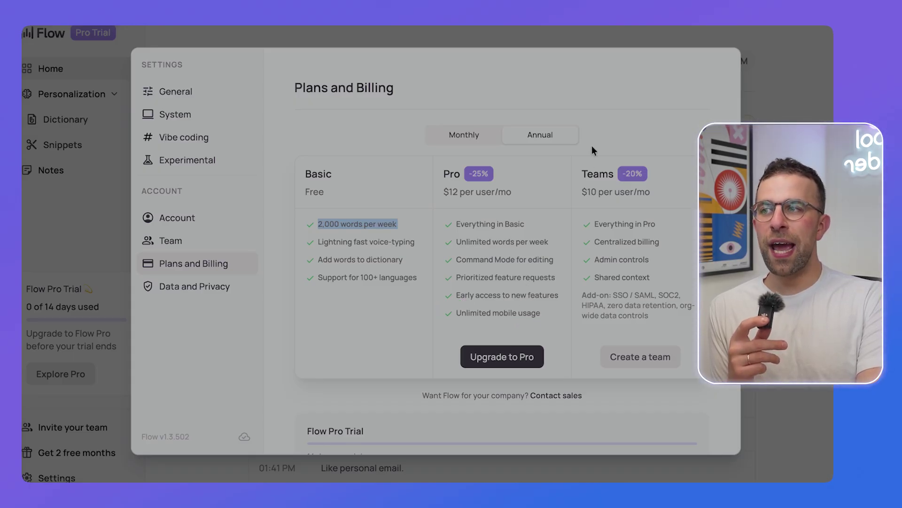
scroll(540, 260, "down", 3)
scroll(540, 259, "up", 3)
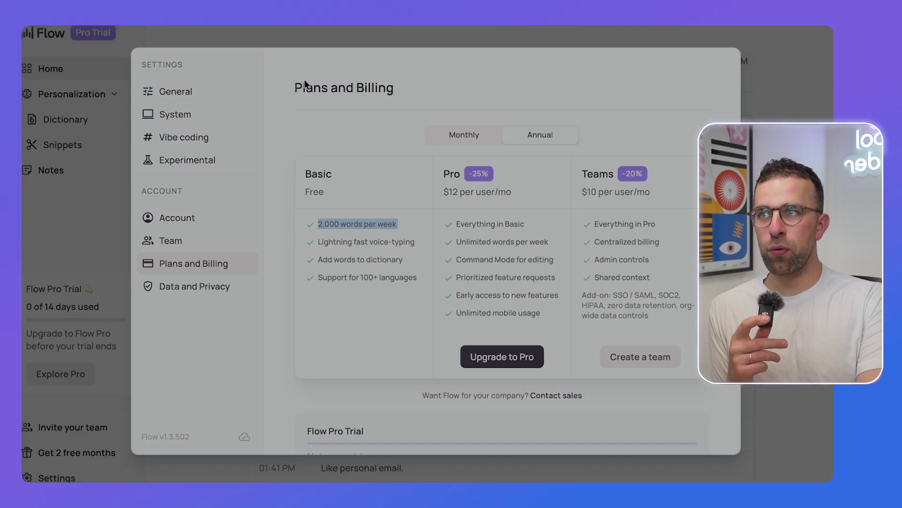
Step: Open the Keyboard shortcuts settings from Settings > System > General
left_click(173, 117)
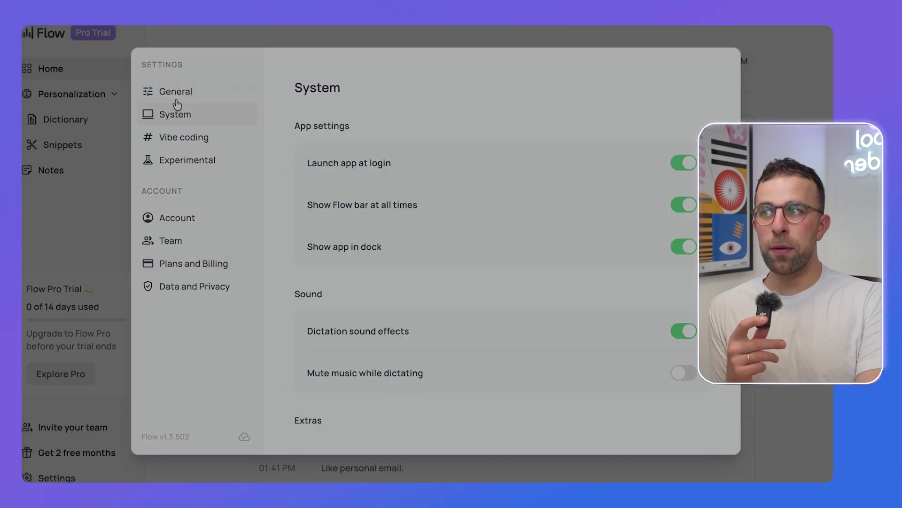
left_click(212, 106)
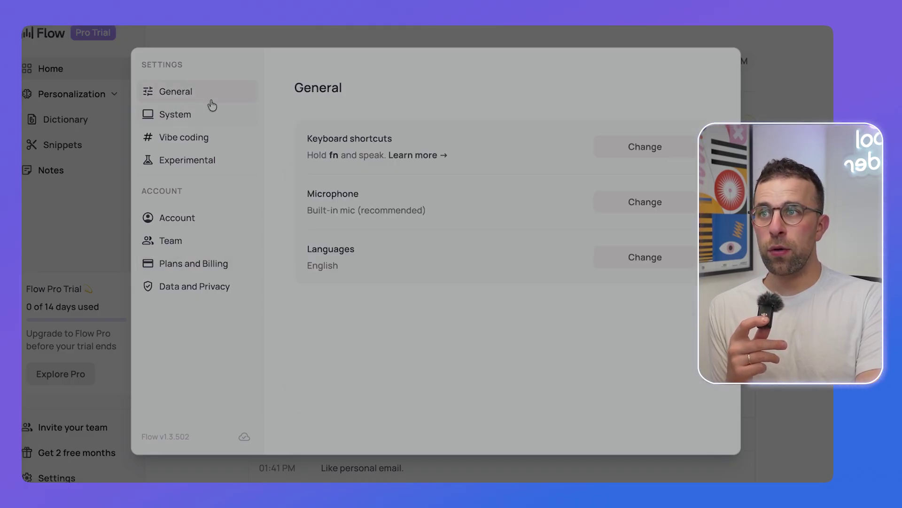
left_click(644, 149)
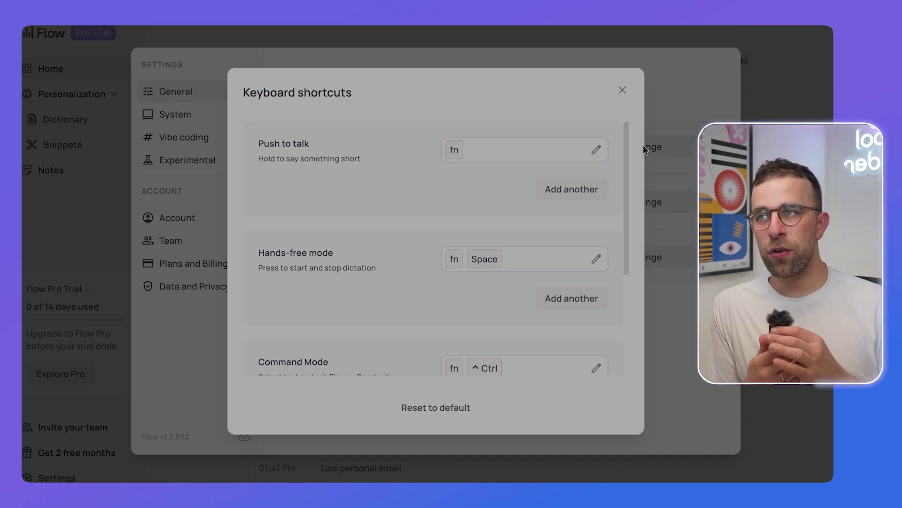
scroll(523, 277, "down", 4)
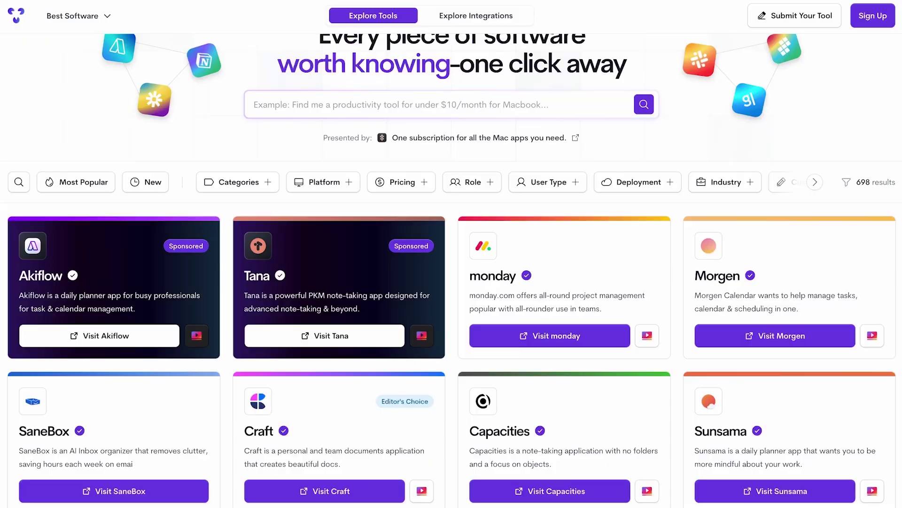
scroll(451, 282, "down", 10)
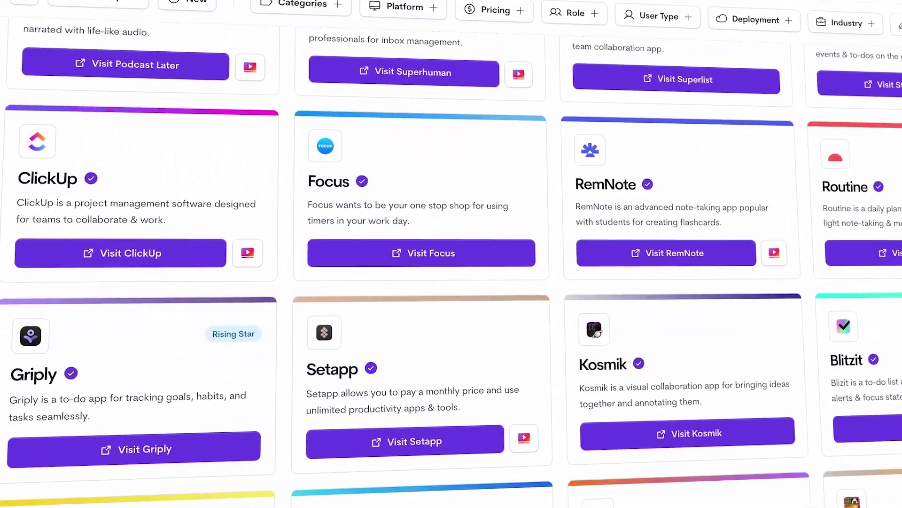
scroll(451, 254, "down", 10)
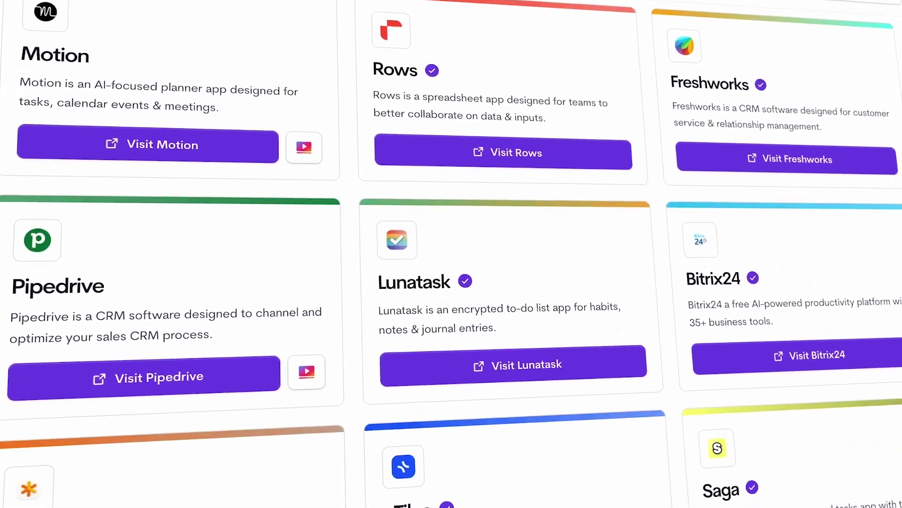